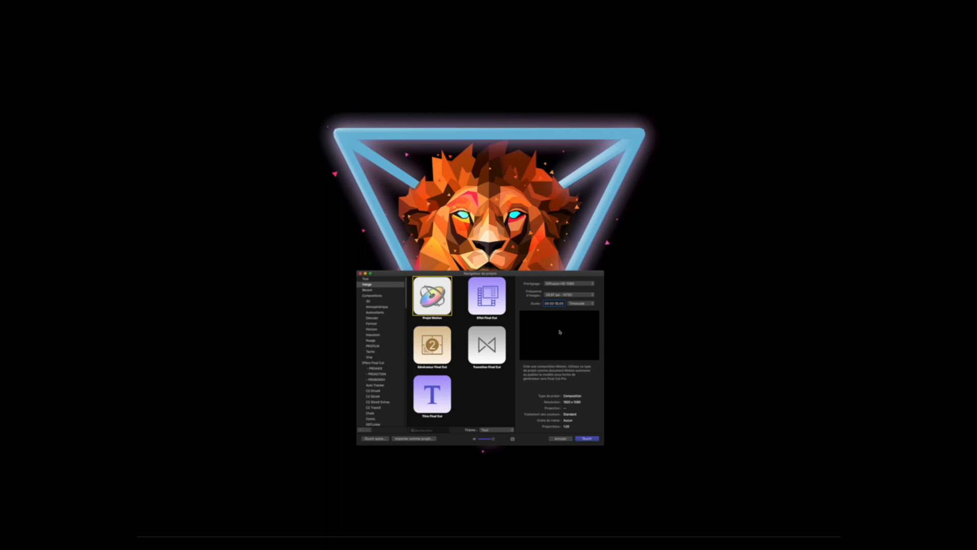
Step: Set the frame rate of a Motion project, keep the Diffusion HD 1080 preset, and create the project
left_click(567, 294)
left_click(564, 287)
left_click(560, 283)
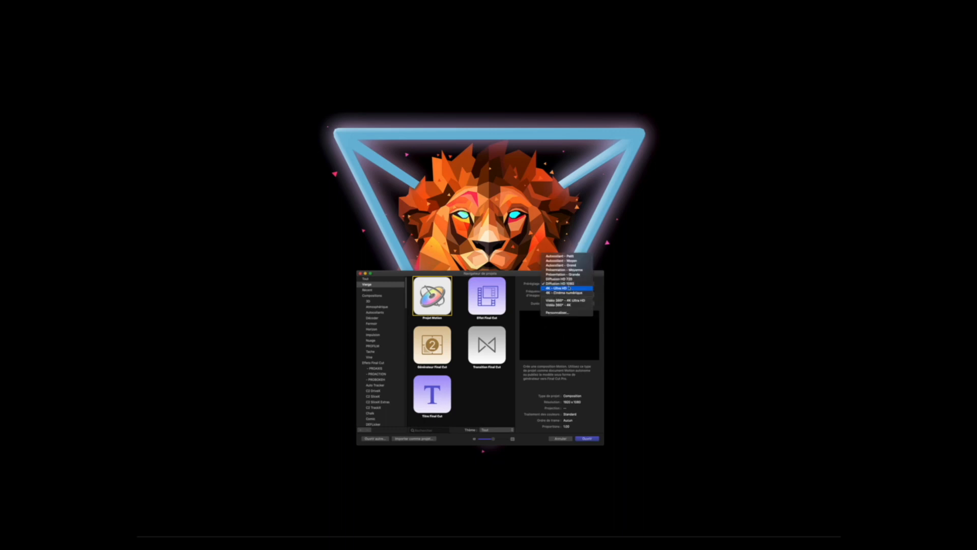
left_click(530, 283)
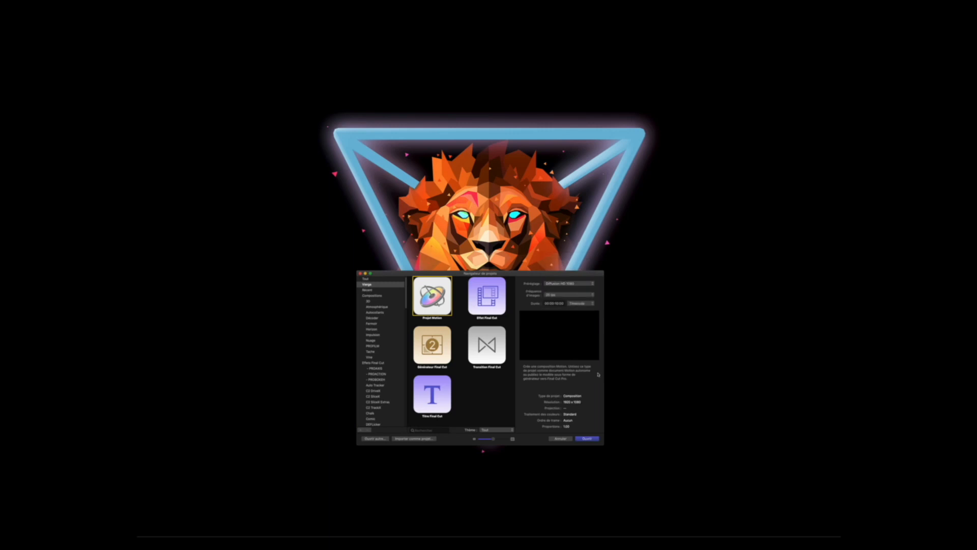
left_click(586, 439)
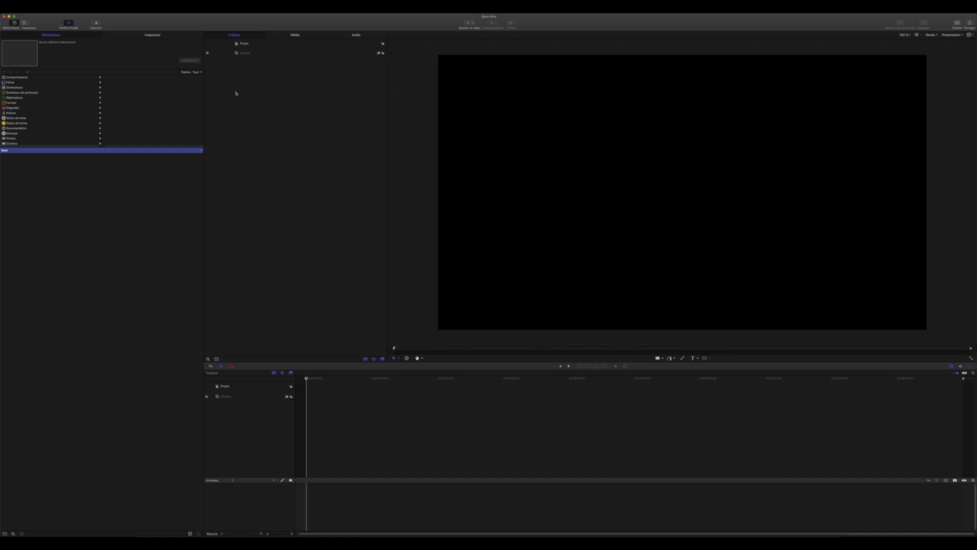
Step: Show the Inspector and rename the existing group as Vidéo
left_click(152, 36)
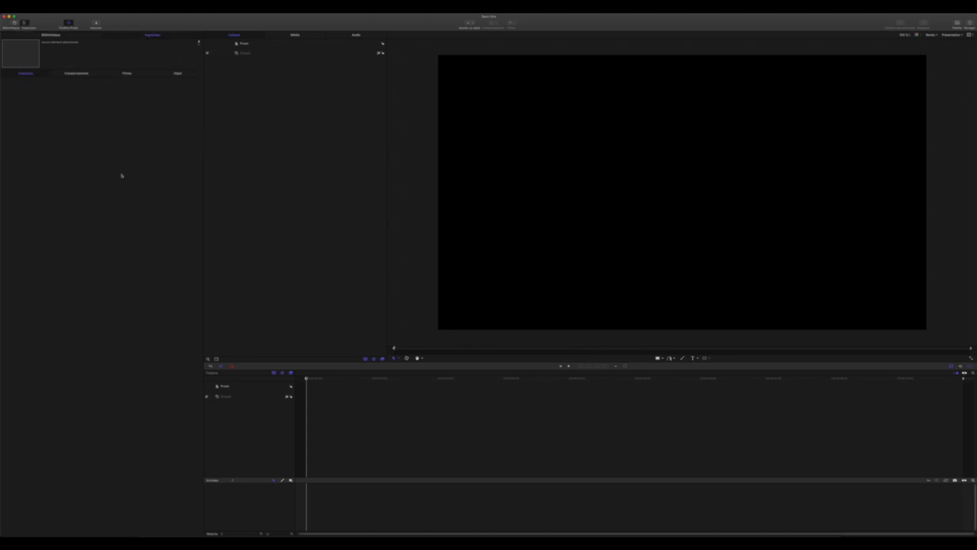
left_click(249, 78)
left_click(246, 53)
left_click(249, 53)
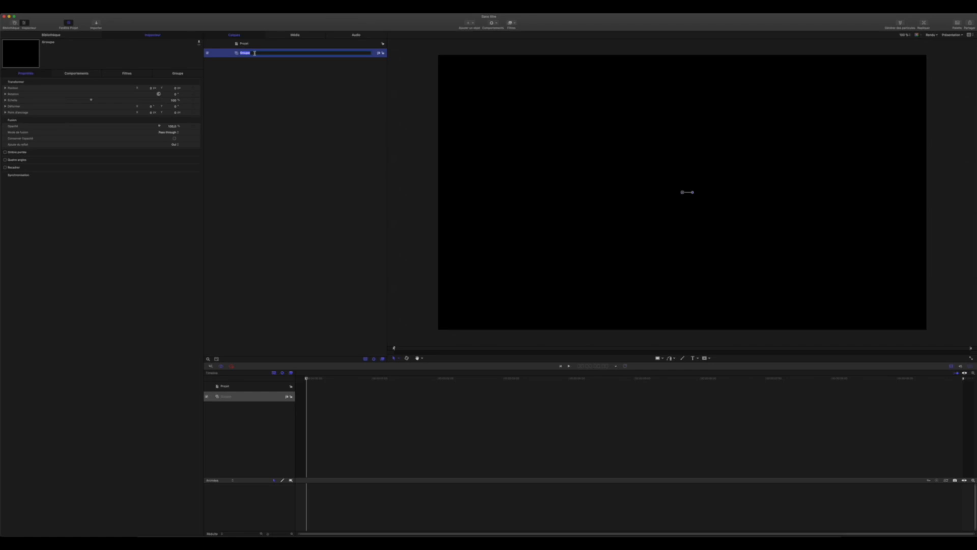
Step: Create a second group above Vidéo and name it Tracking
right_click(288, 119)
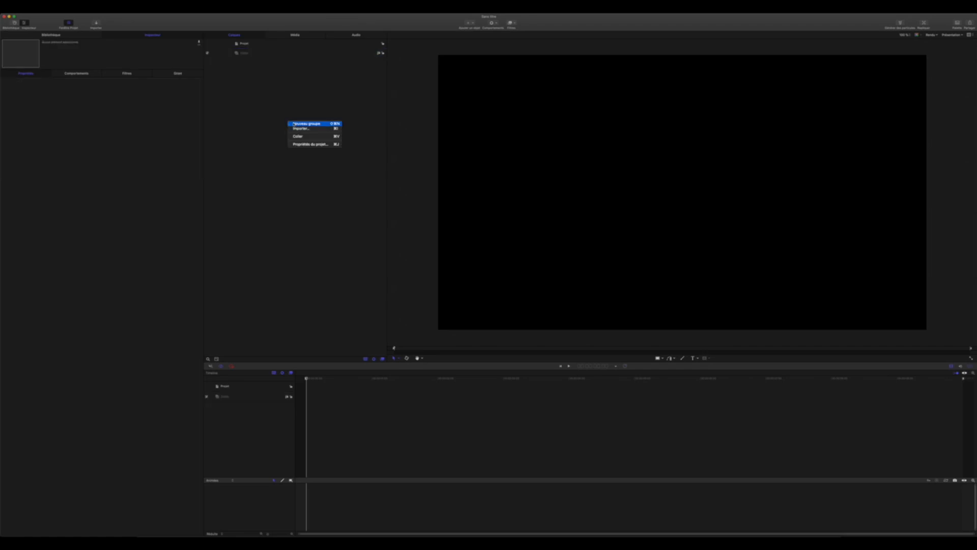
left_click(292, 123)
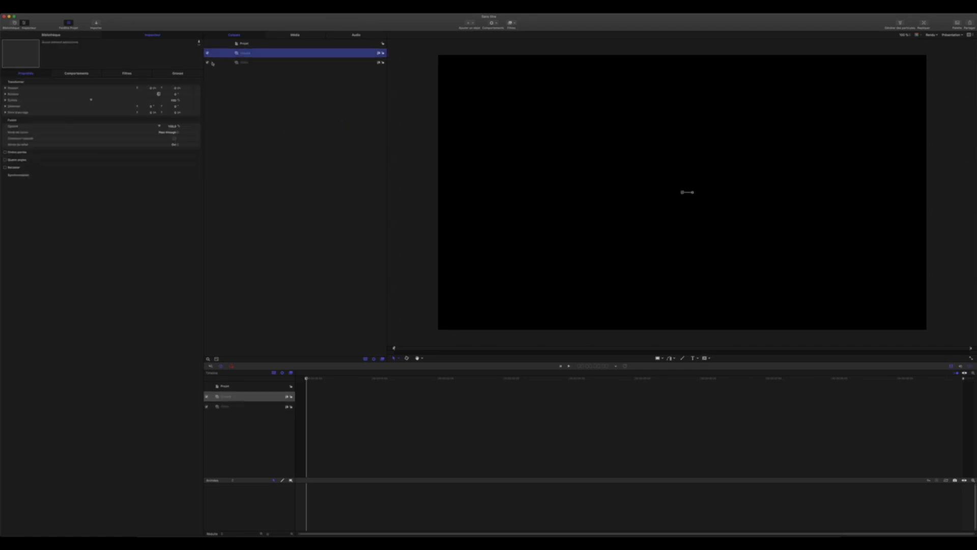
double_click(243, 54)
Step: Import the drone clip into the Vidéo group from the start of the timeline and preview the rider's movement
left_click_drag(814, 534, 312, 432)
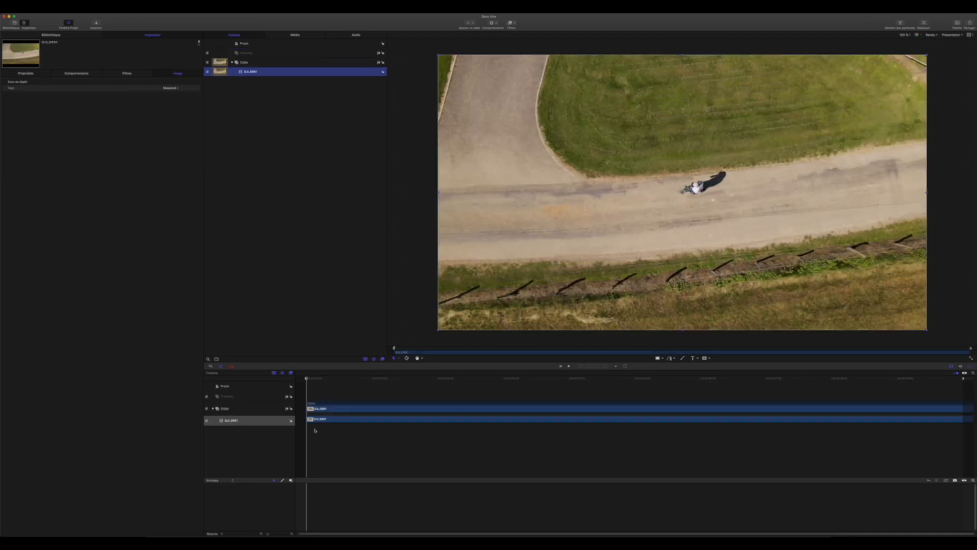
mouse_move(308, 377)
left_mouse_down()
mouse_move(853, 411)
mouse_move(302, 388)
left_mouse_up()
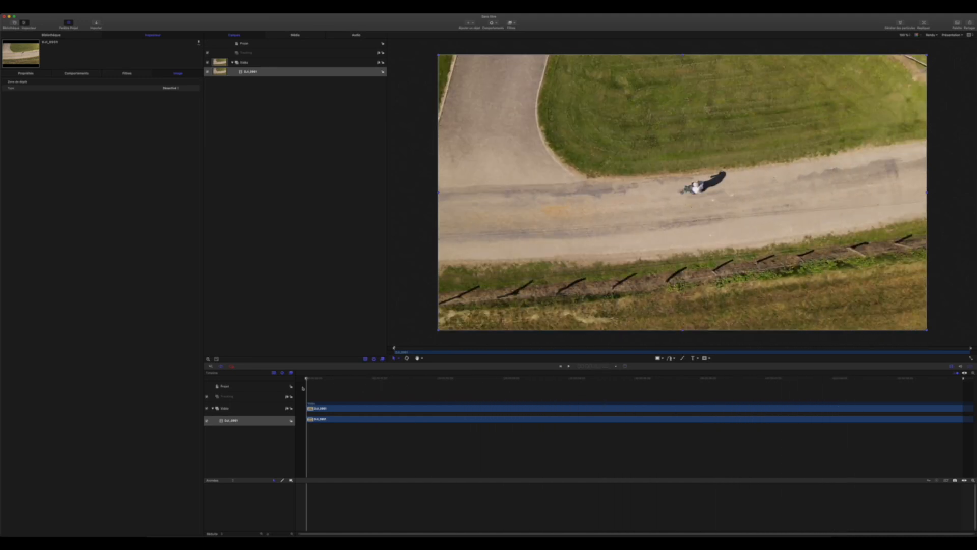
left_click_drag(307, 380, 484, 385)
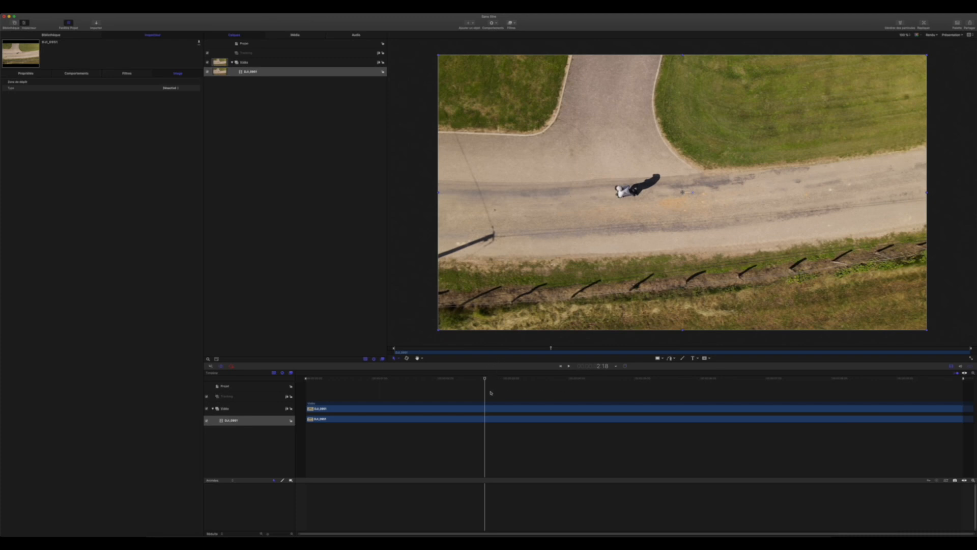
left_click_drag(485, 379, 306, 382)
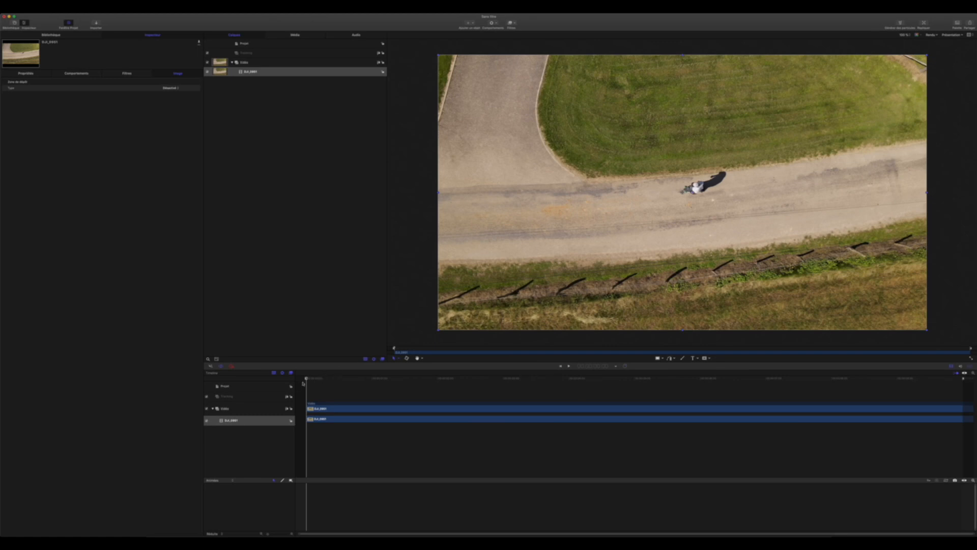
mouse_move(306, 379)
left_mouse_down()
mouse_move(443, 385)
mouse_move(300, 384)
left_mouse_up()
Step: Add the text "Mavic Air 2" just behind the rider on the road
left_click(693, 358)
left_click(717, 183)
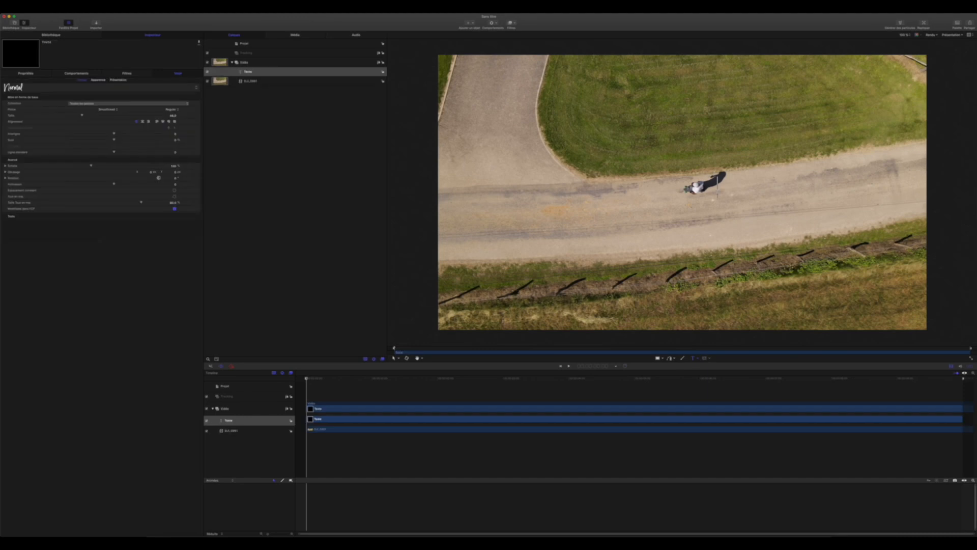
type("Maric Air 2")
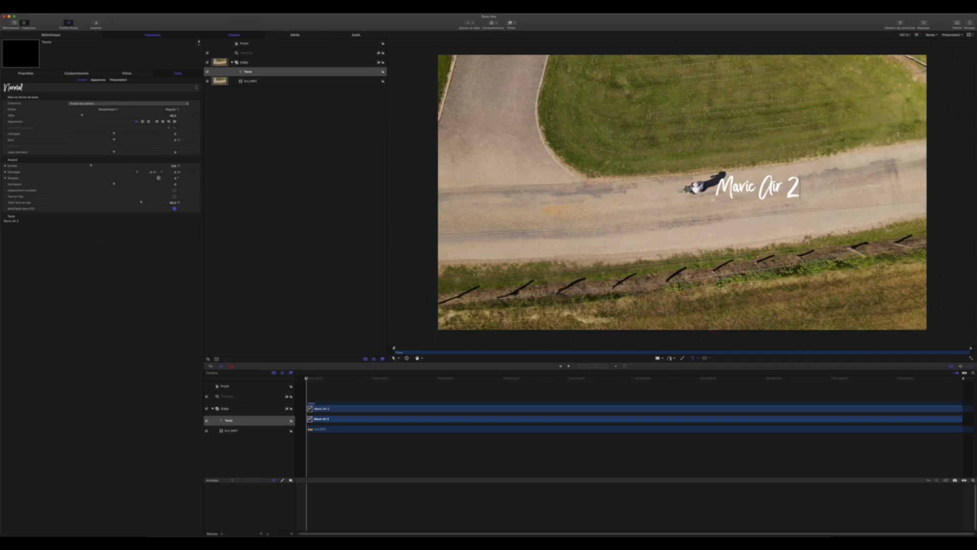
key("shift+Left")
left_click(802, 191)
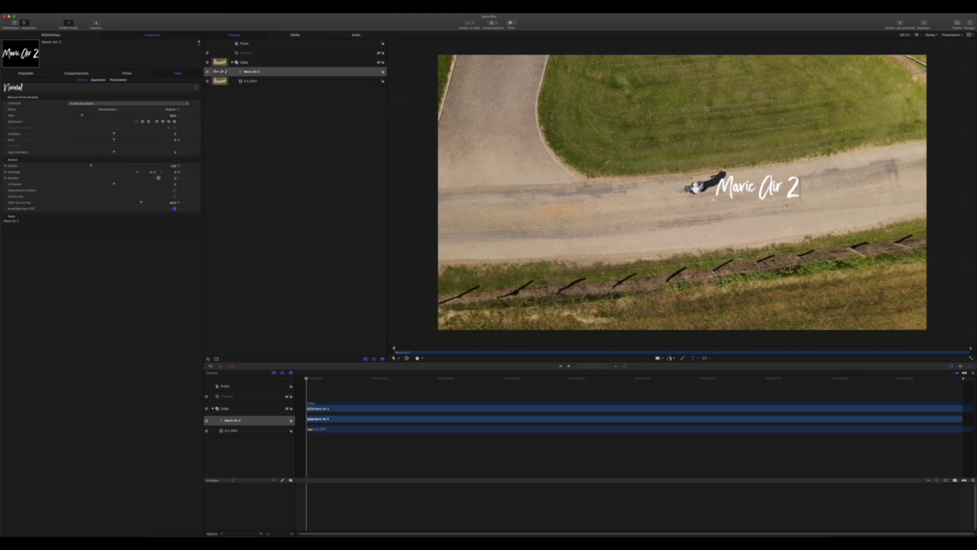
Step: Reposition and tilt the "Mavic Air 2" text so that it follows the angle of the road behind the rider
key("Escape")
left_click_drag(762, 191, 778, 173)
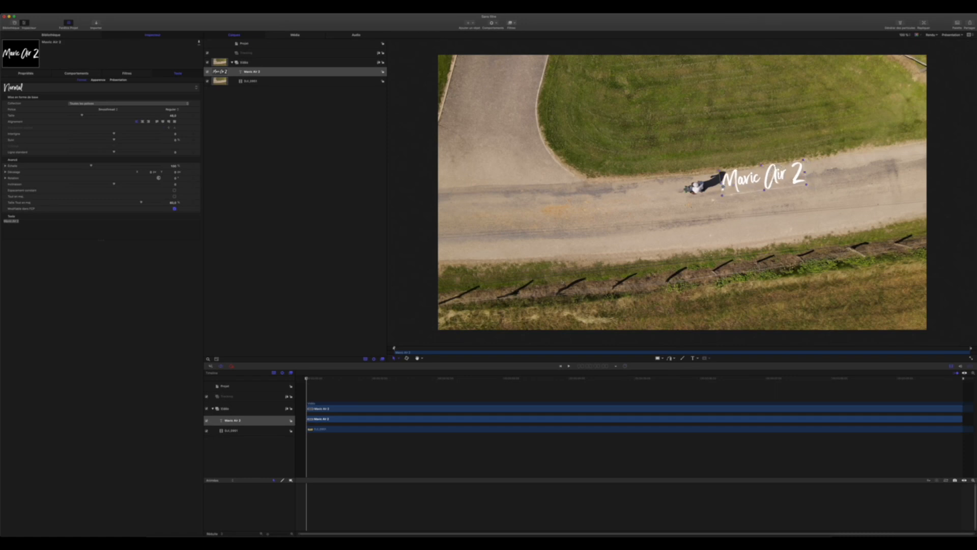
left_click(395, 248)
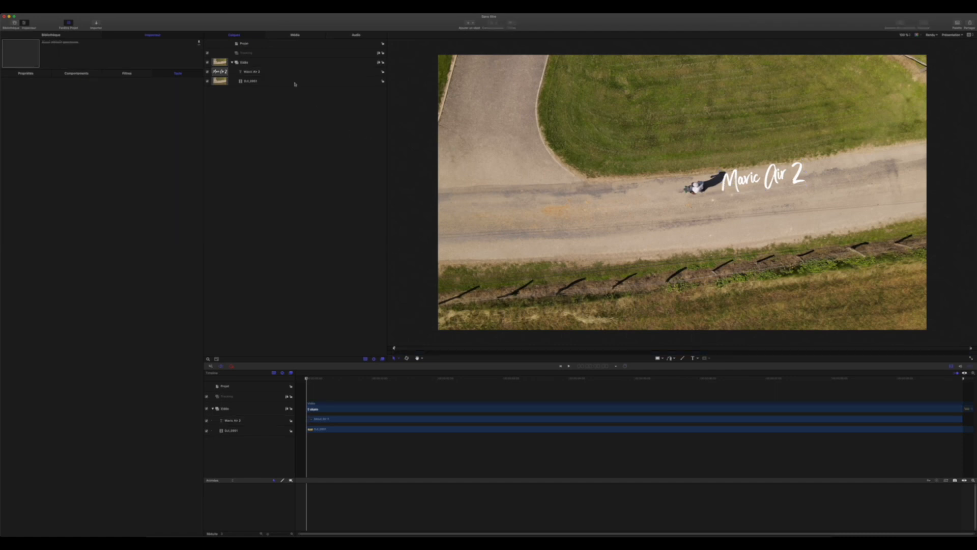
Step: Move the "Mavic Air 2" text into the Tracking group and apply the Suivre le mouvement behavior to it
left_click(271, 73)
left_click_drag(272, 73, 266, 59)
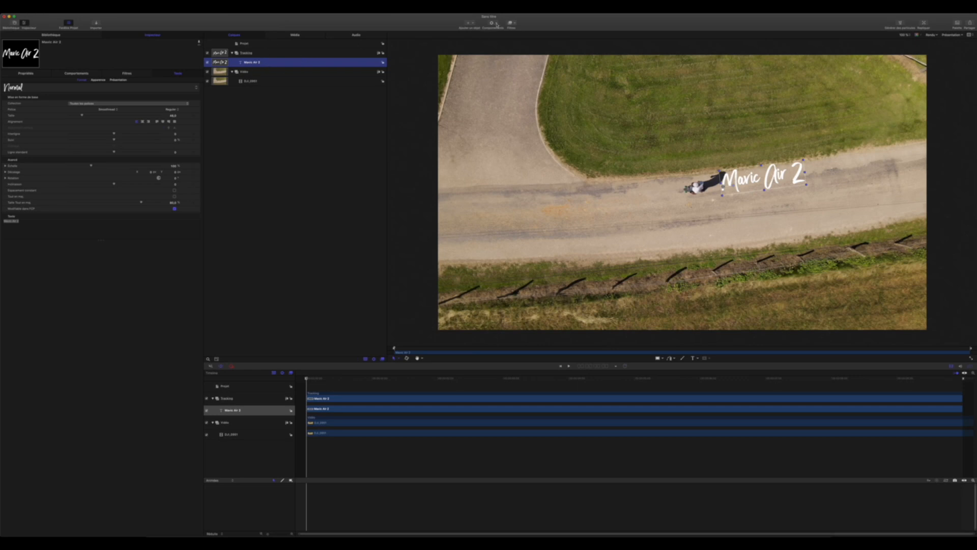
left_click(492, 23)
mouse_move(527, 76)
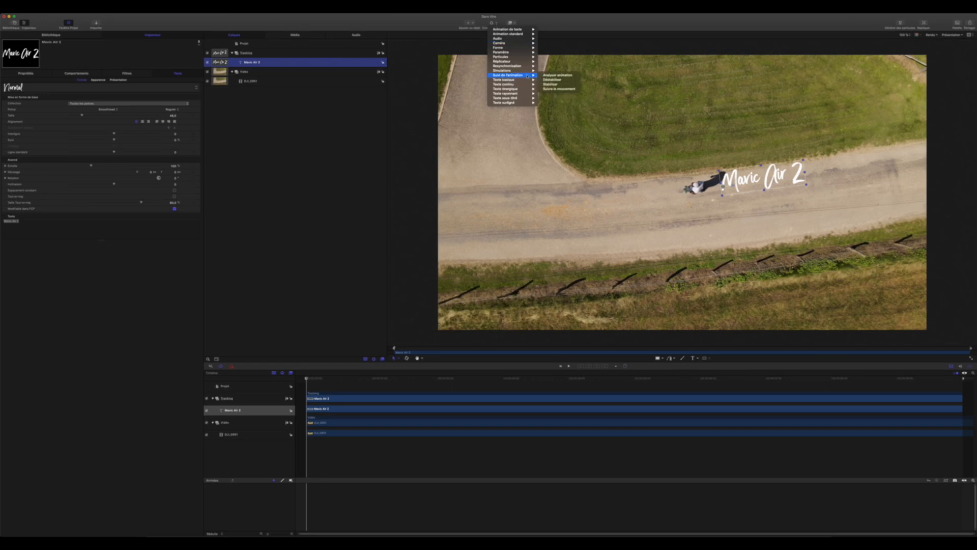
left_click(565, 89)
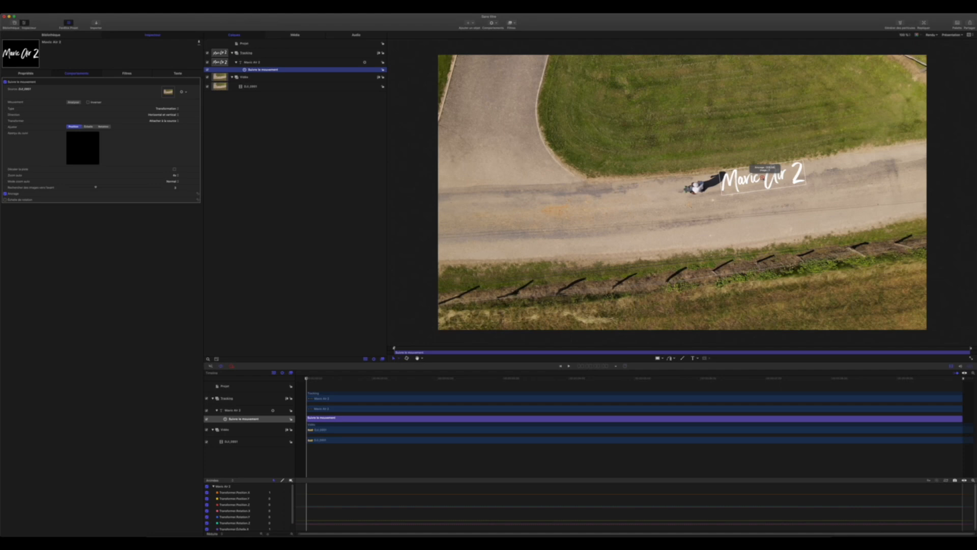
Step: Place the motion tracker on the rider's helmet and shorten the Suivre le mouvement behavior to about half the timeline
left_click_drag(763, 175, 696, 184)
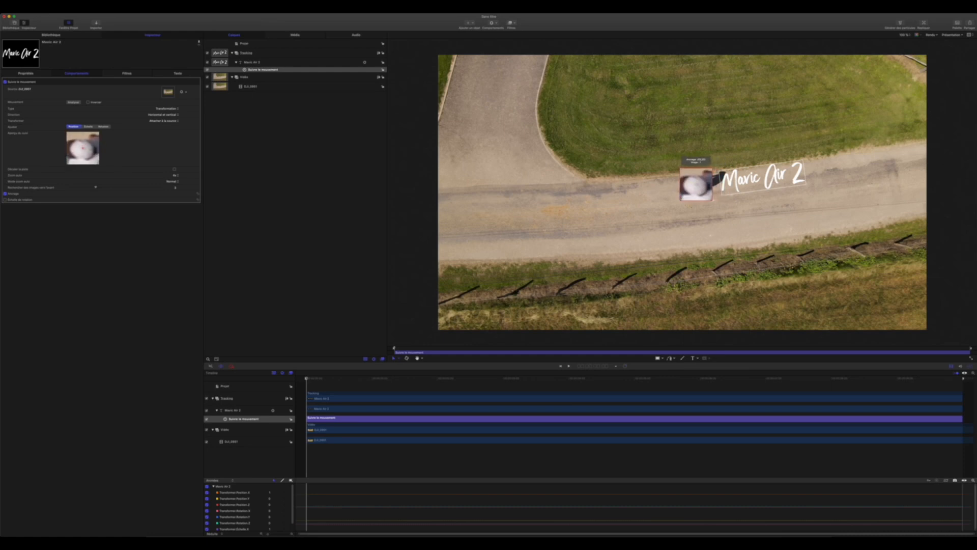
left_click_drag(696, 184, 696, 184)
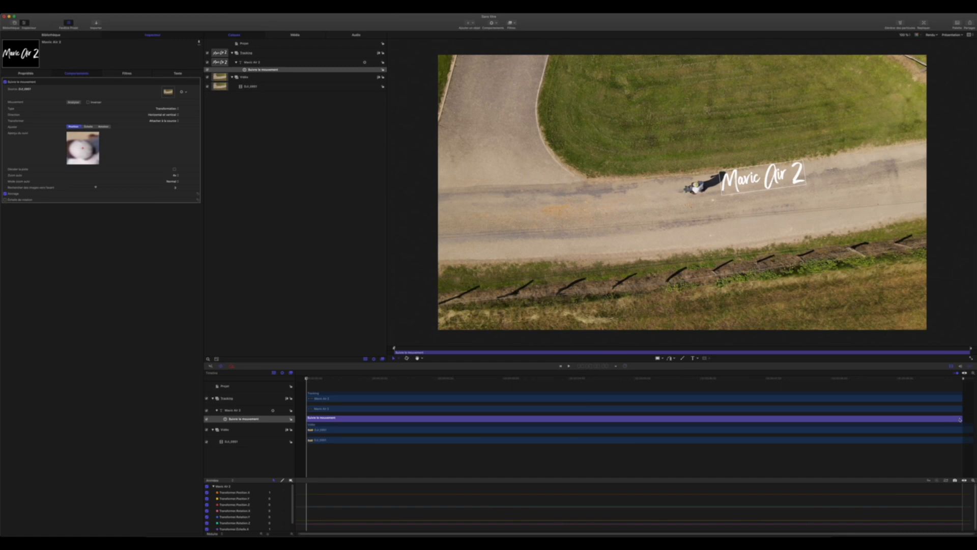
left_click_drag(962, 418, 635, 424)
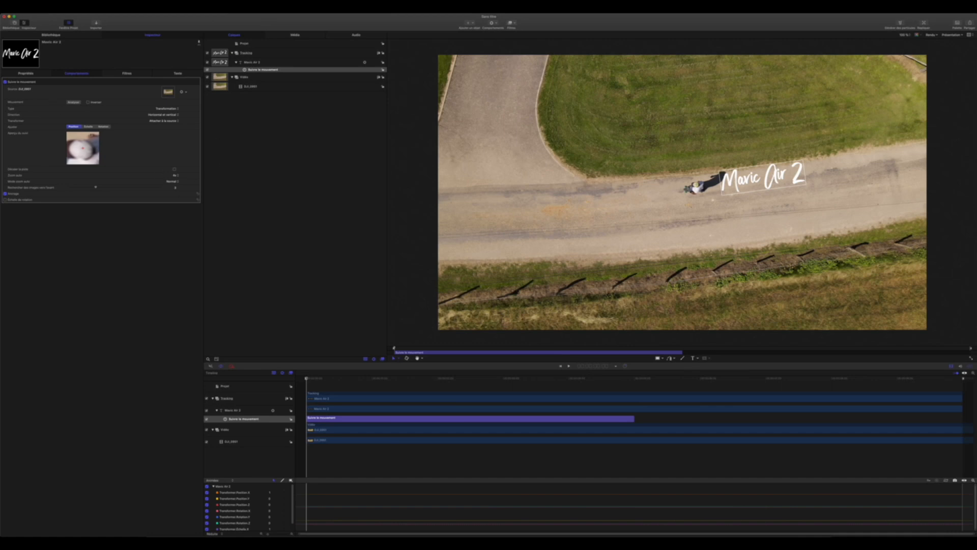
Step: Analyze the rider's motion, trim the behavior's end to the last tracked frames, and return the playhead to the start
left_click(74, 103)
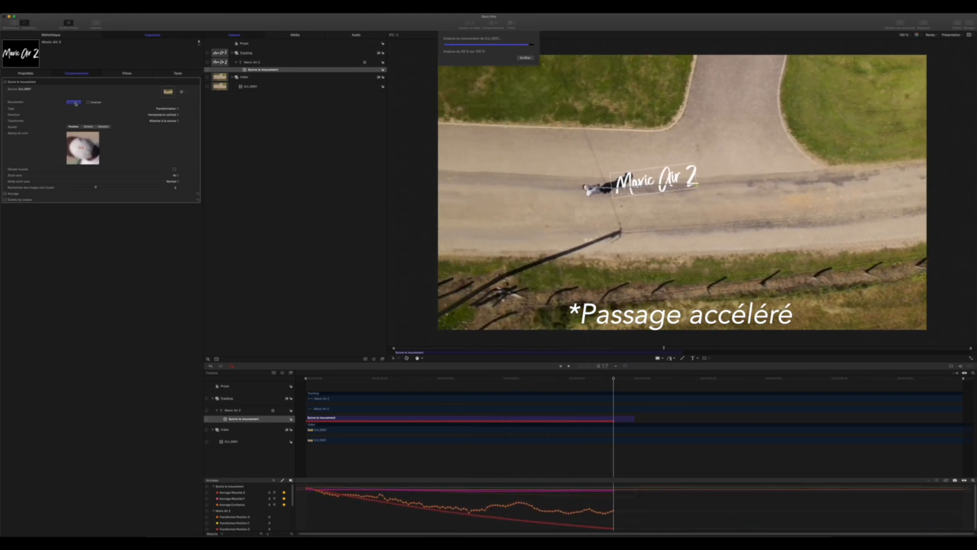
left_click_drag(634, 377, 632, 416)
left_click(633, 416)
left_click_drag(631, 377, 305, 386)
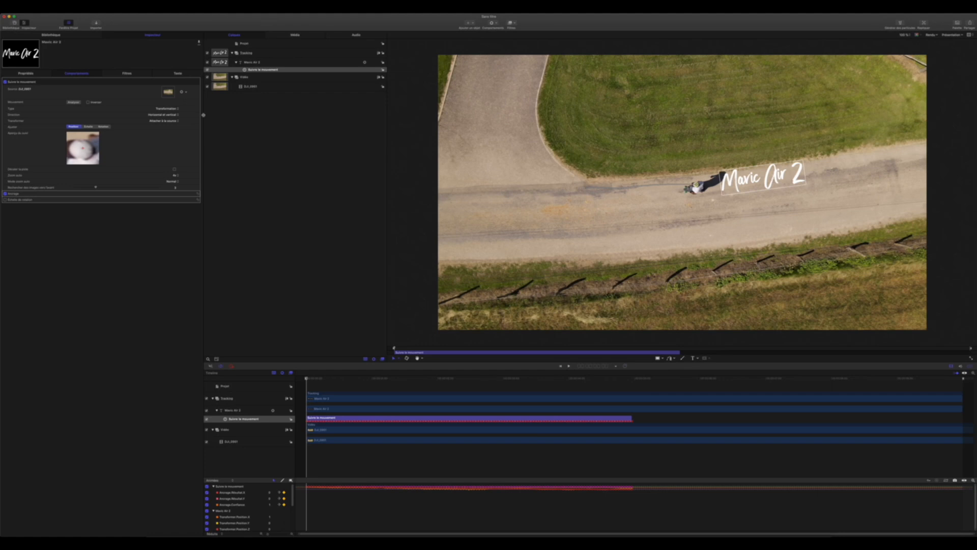
Step: Keyframe the text's rotation from its tilted angle at the start to horizontal at 4:23, and check the animation
left_click(370, 400)
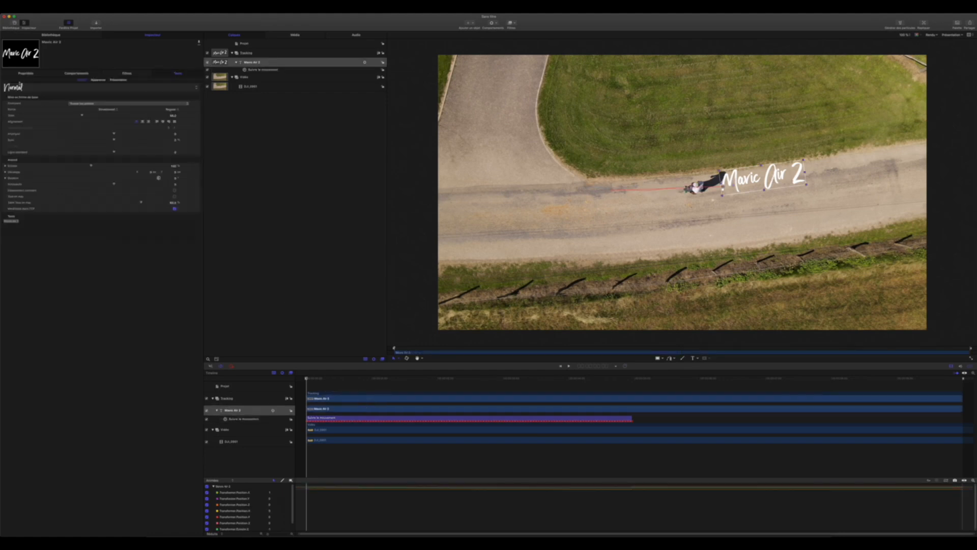
left_click(26, 73)
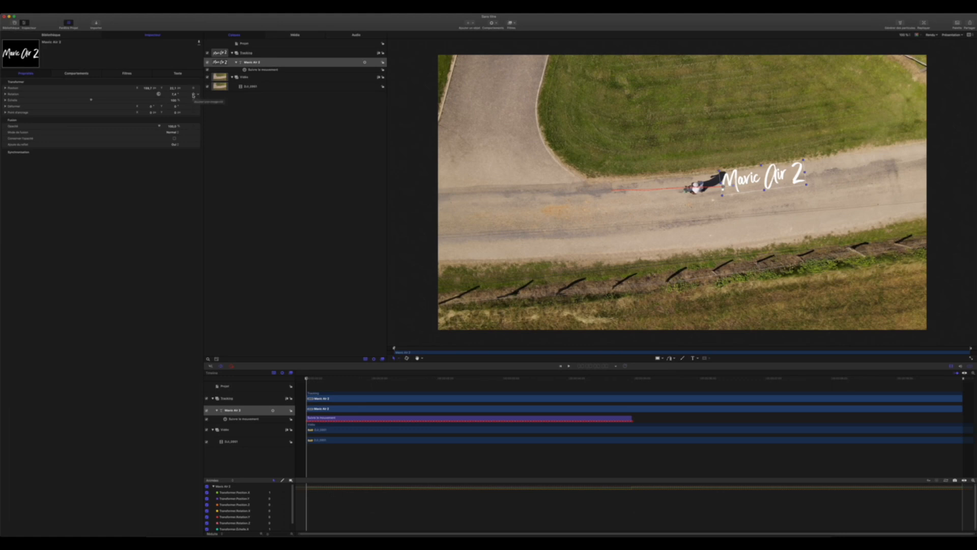
left_click(193, 95)
left_click_drag(307, 379, 629, 382)
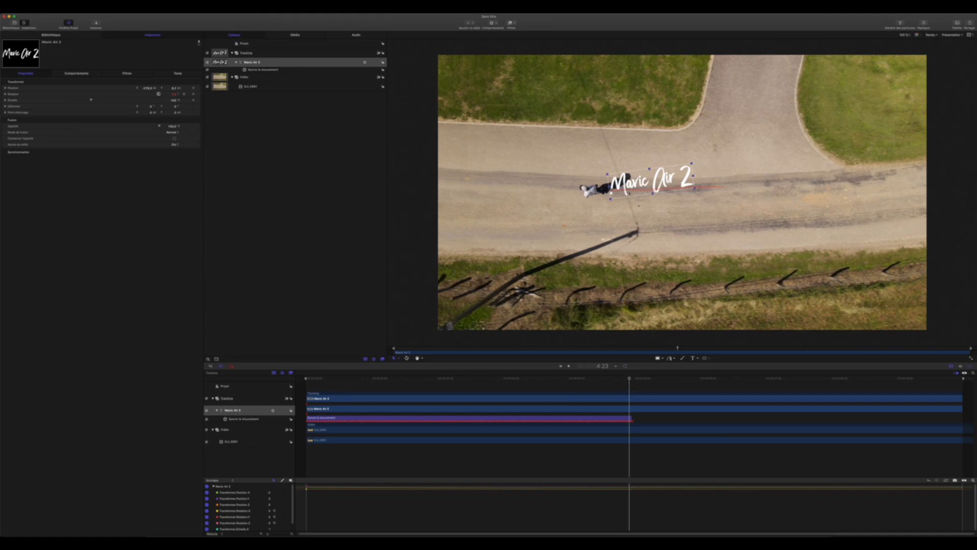
left_click_drag(616, 189, 621, 190)
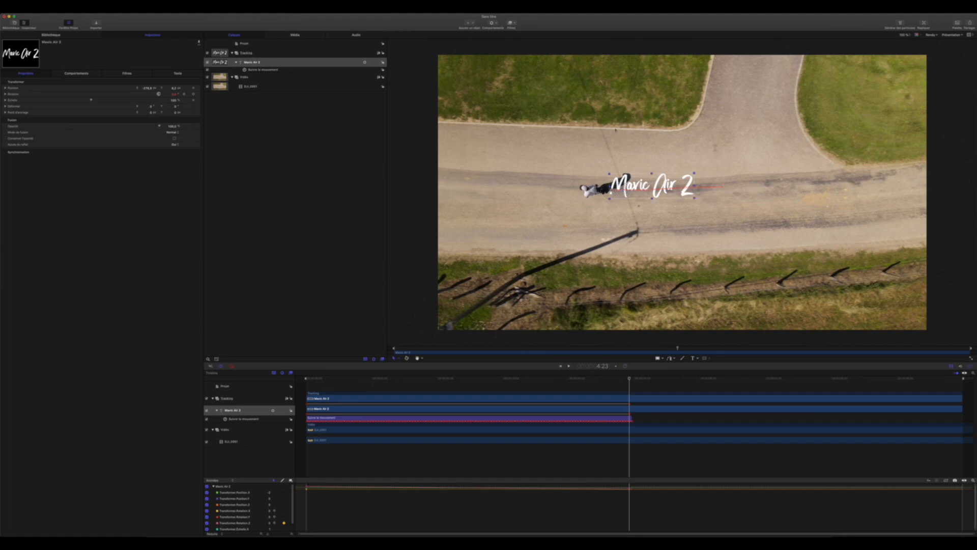
left_click_drag(623, 190, 623, 190)
left_click_drag(629, 378, 312, 369)
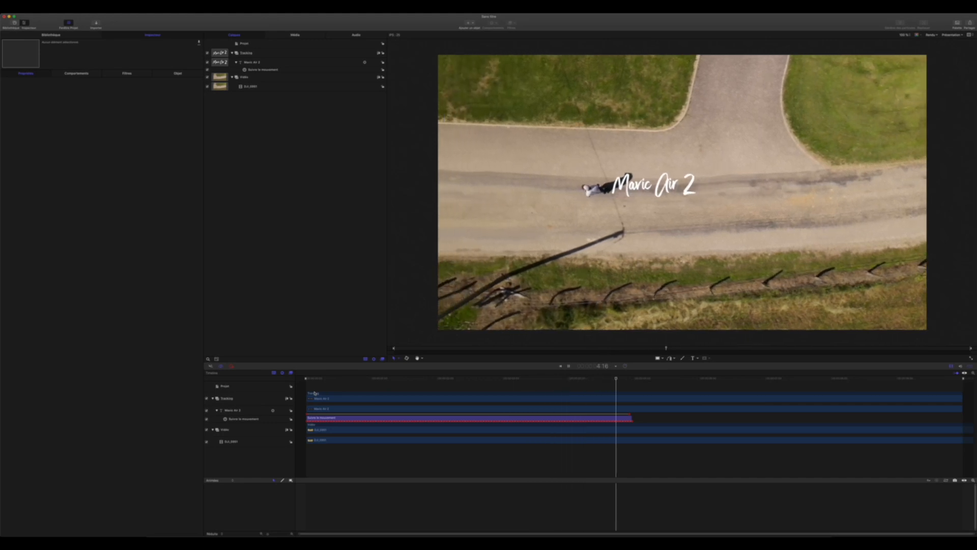
Step: Fade out the Tracking group and its text by keyframing opacity at 4:12 and lowering it at 4:23
left_click(314, 394)
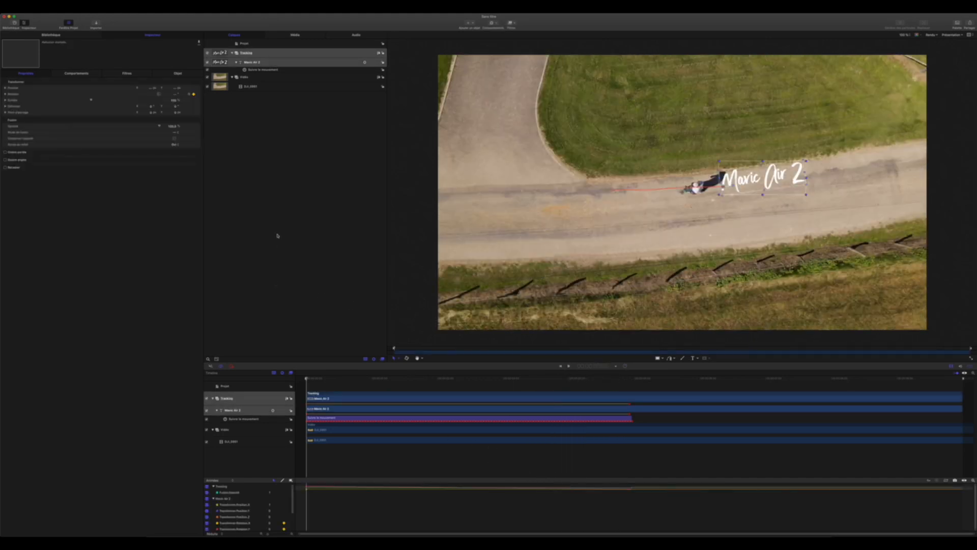
left_click_drag(307, 379, 601, 391)
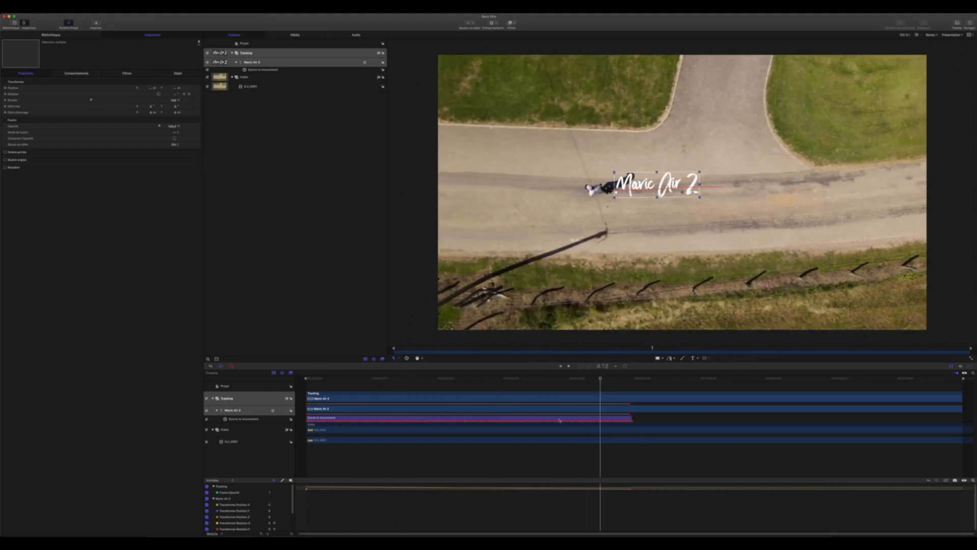
mouse_move(194, 127)
left_click(194, 126)
left_click_drag(600, 379, 630, 381)
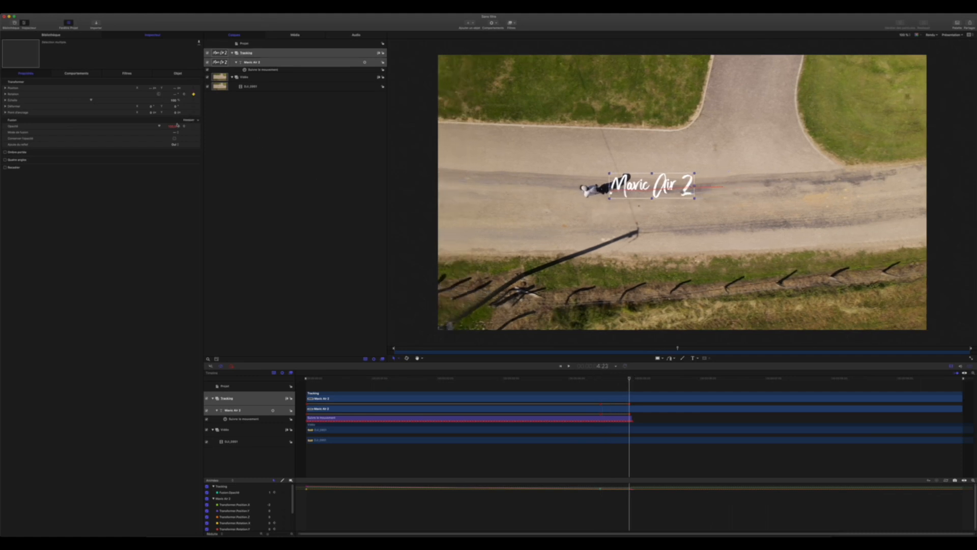
left_click_drag(161, 126, 52, 127)
mouse_move(629, 379)
left_mouse_down()
mouse_move(578, 377)
mouse_move(627, 377)
left_mouse_up()
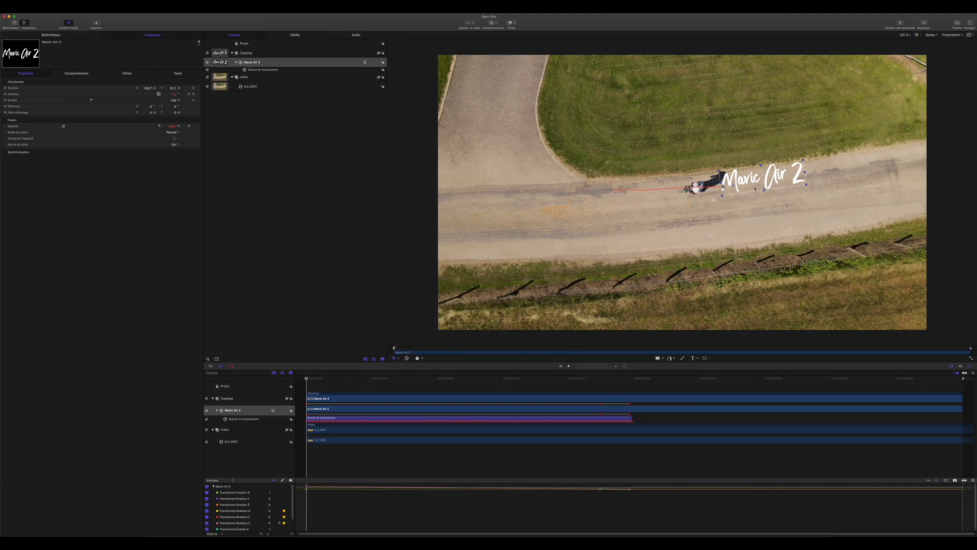
Step: Apply the Machine à écrire text animation behavior to the "Mavic Air 2" text
left_click(503, 30)
mouse_move(509, 29)
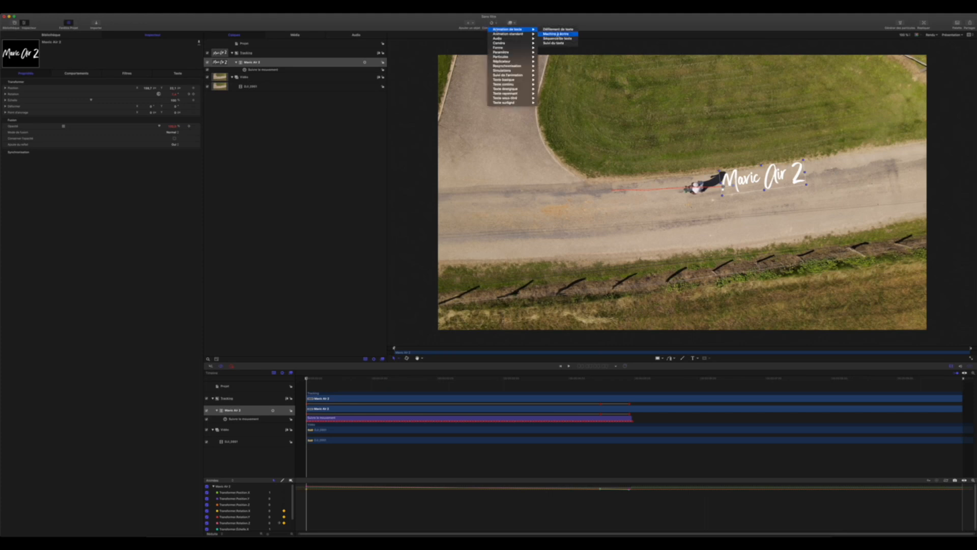
left_click(557, 34)
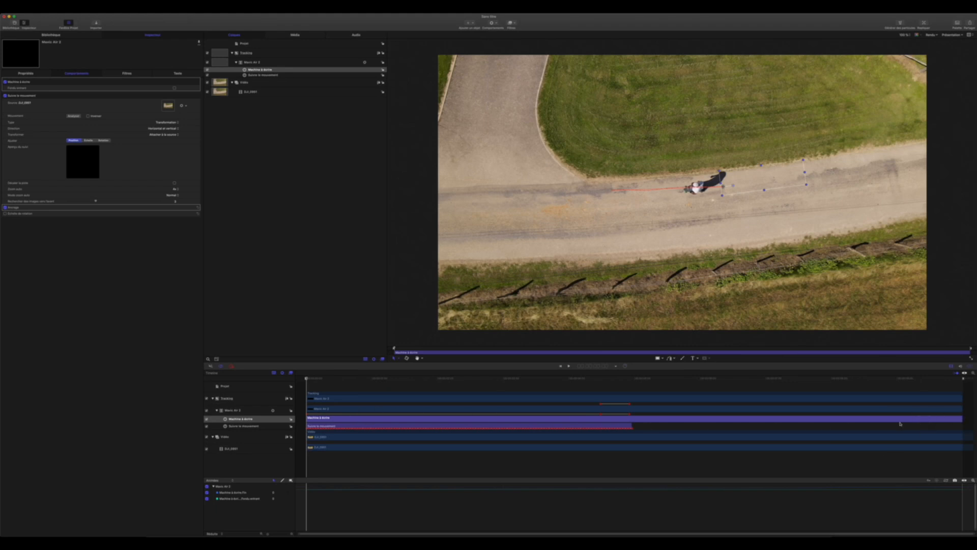
Step: Shorten the Machine à écrire behavior to about one second from its start and scrub through the text animation to check it
left_click_drag(952, 422, 373, 427)
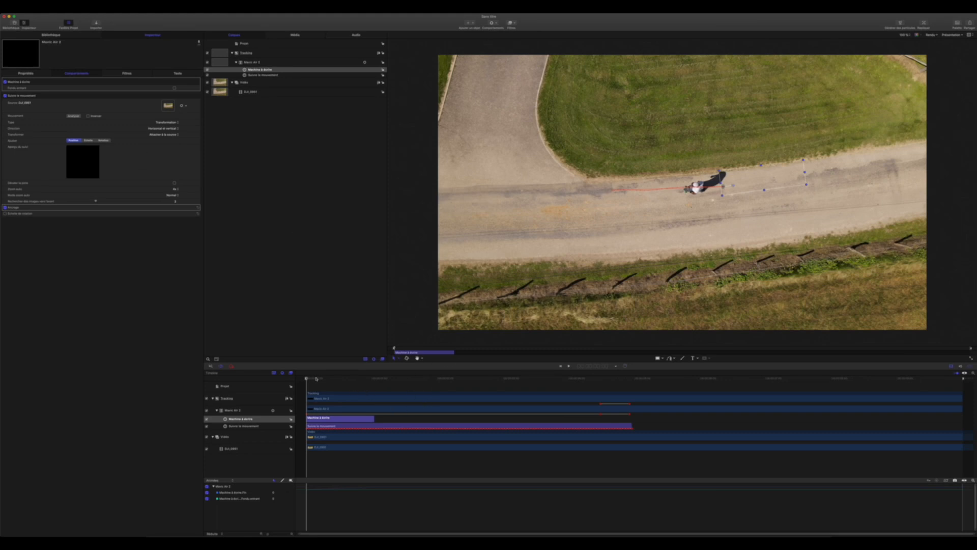
left_click_drag(306, 378, 274, 386)
left_click_drag(307, 378, 627, 401)
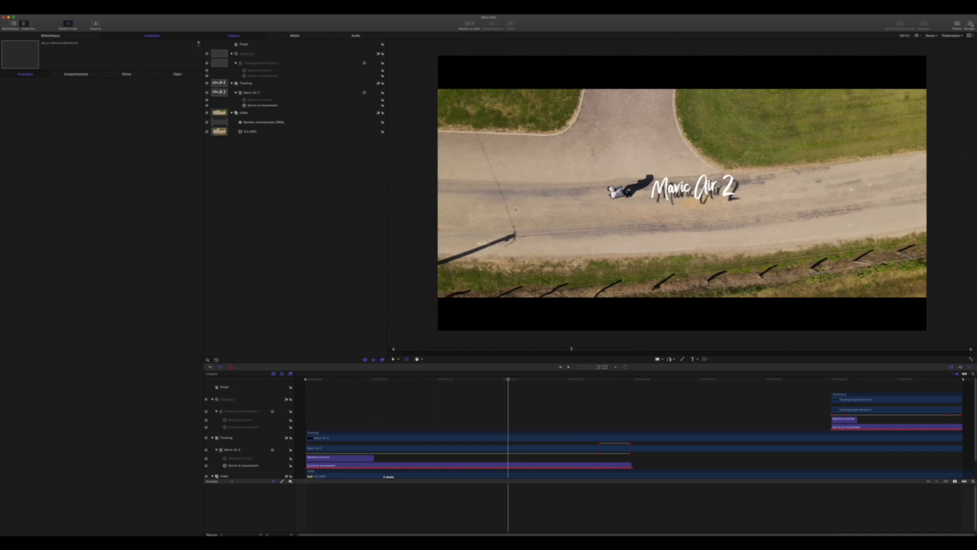
Step: Set up an export with the Youtube 1080p preset, covering the entire project and using optimal render quality
left_click(970, 25)
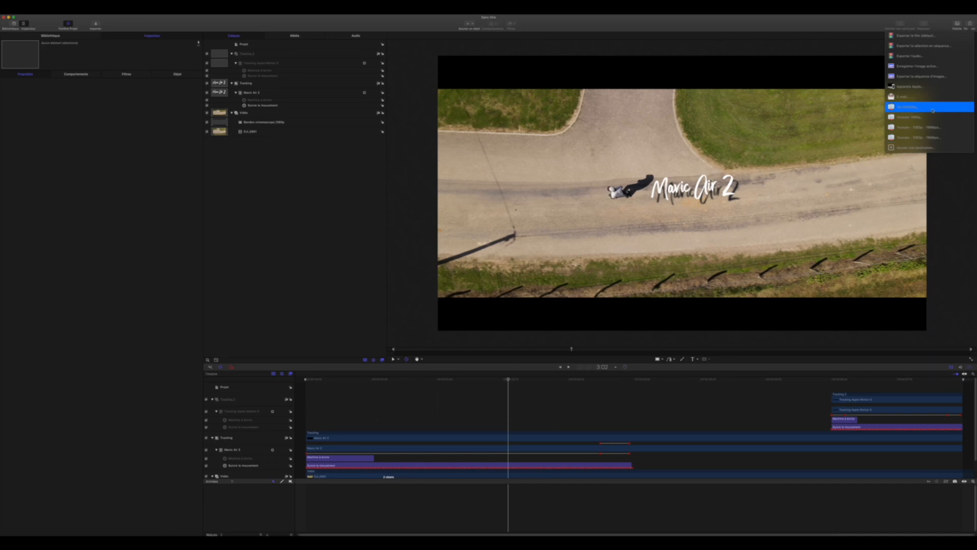
left_click(915, 138)
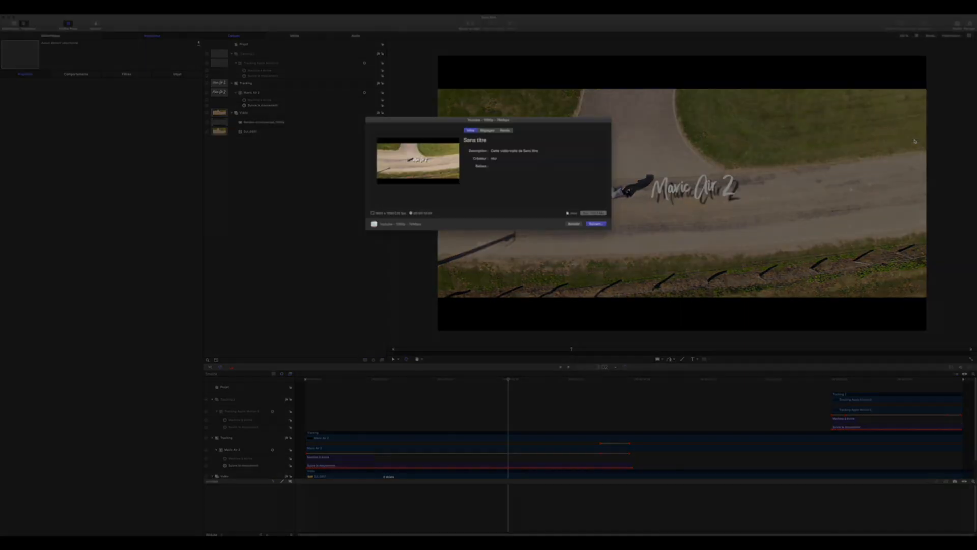
left_click(487, 131)
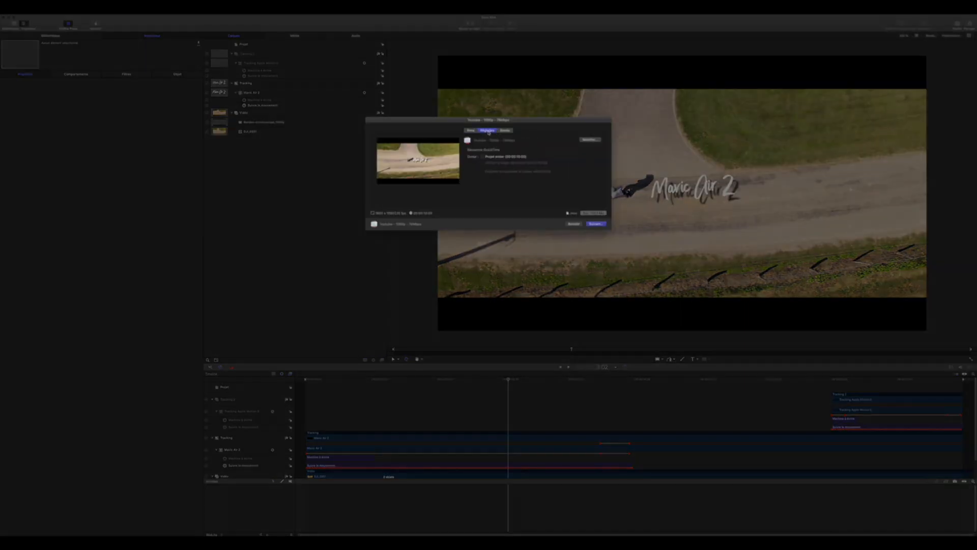
left_click(483, 157)
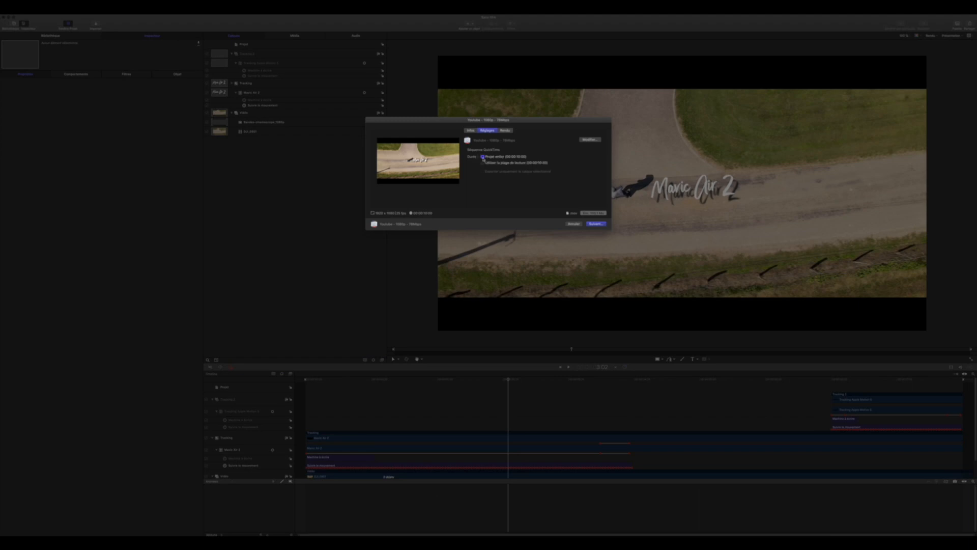
left_click(505, 131)
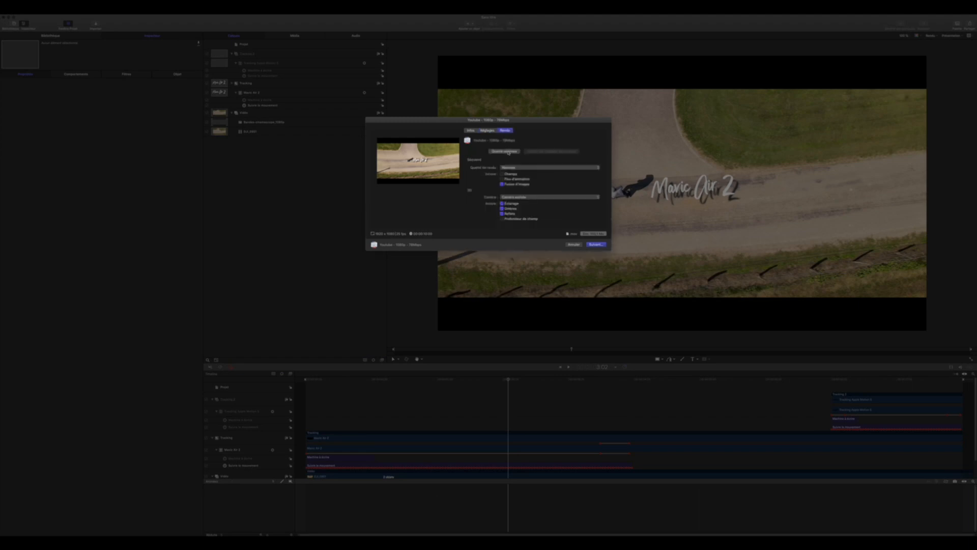
left_click(504, 152)
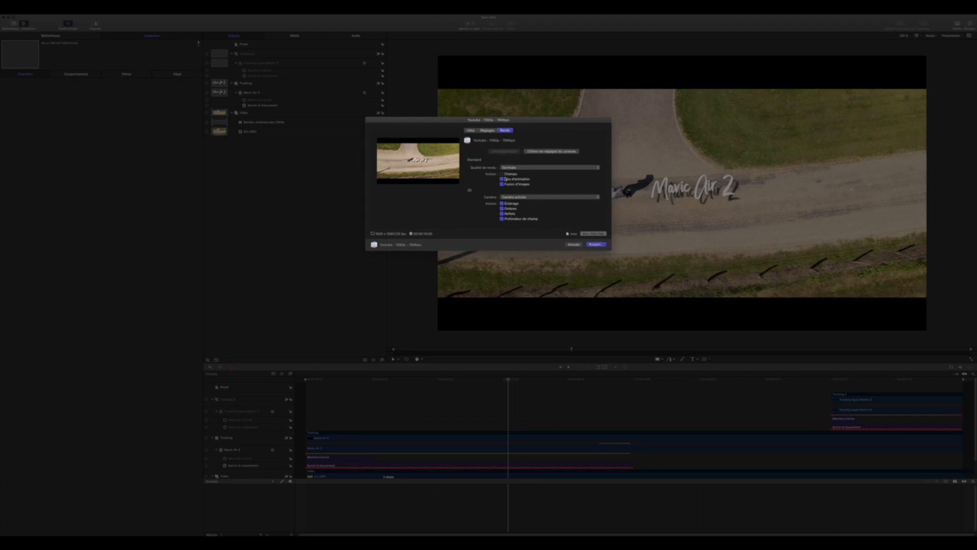
Step: Continue to the save dialog, name the exported movie file, and save it
left_click(596, 245)
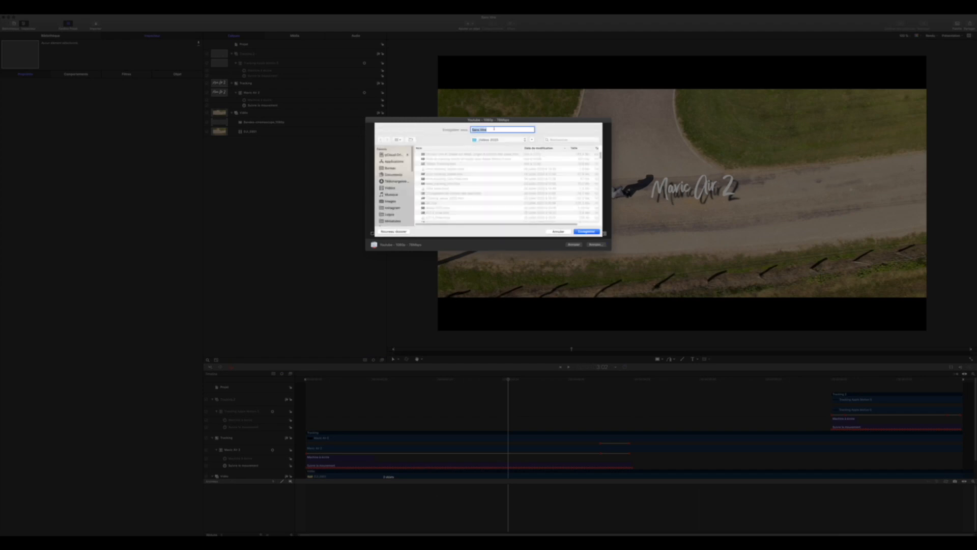
type("M")
left_click(586, 231)
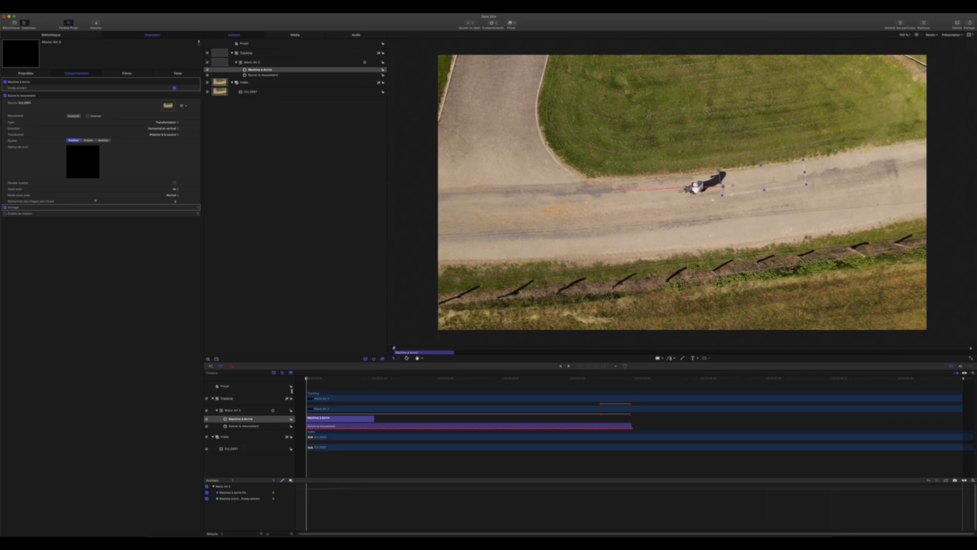
Step: Deselect the behavior and play the project from the start to review the finished title animation
left_click(274, 385)
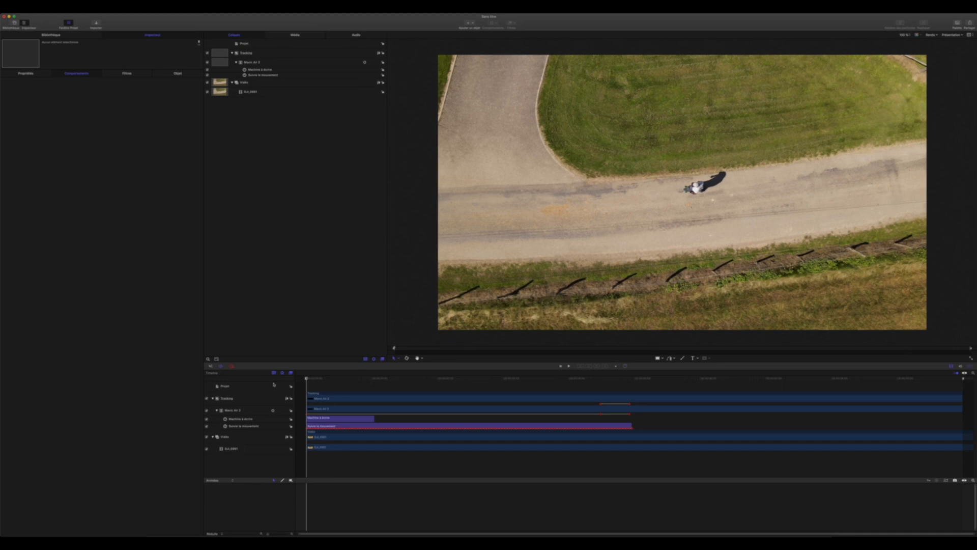
key("space")
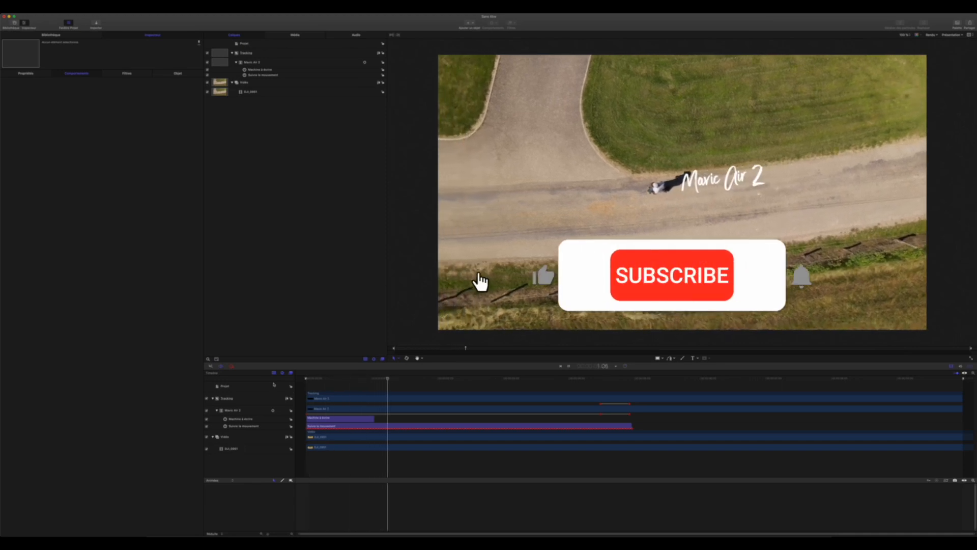